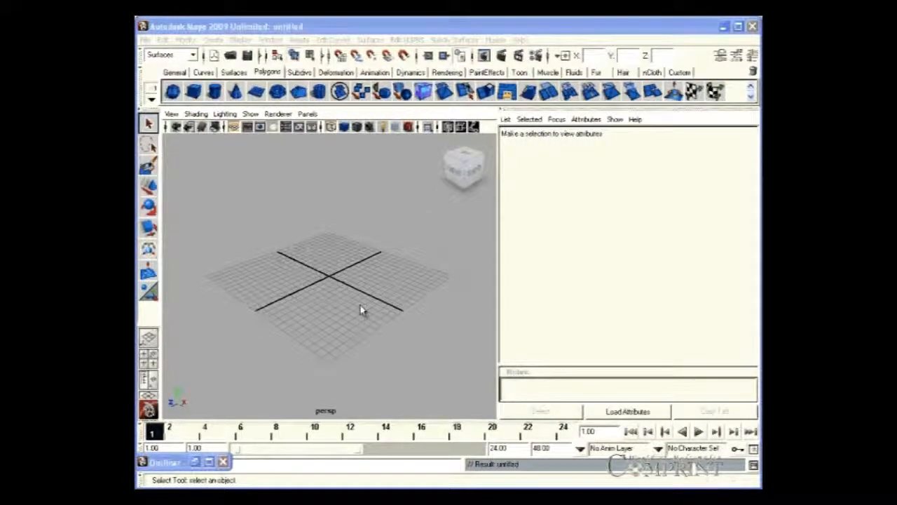
# Open the Nurbsmodel scene from the MyFirstScenes folder.
pyautogui.click(232, 57)
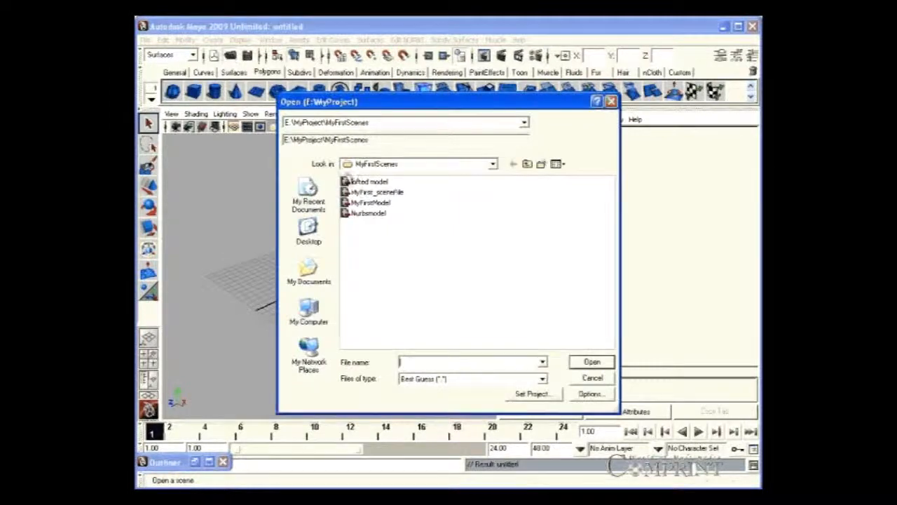
pyautogui.click(368, 213)
pyautogui.click(588, 362)
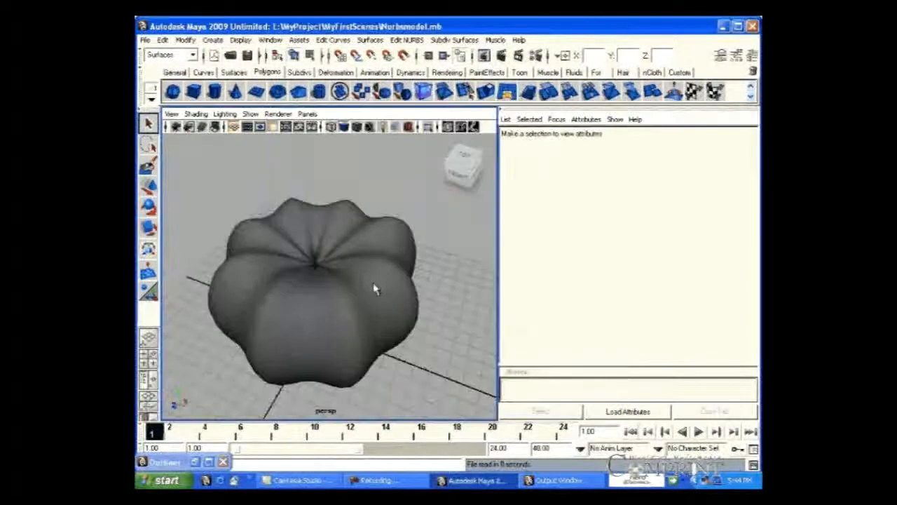
# Select the pumpkin-shaped NURBS surface and examine the attributes and name of its default Lambert material.
pyautogui.click(373, 286)
pyautogui.scroll(-3, 373, 289)
pyautogui.hotkey('ctrl', 'a')
pyautogui.scroll(1, 631, 276)
pyautogui.click(617, 276)
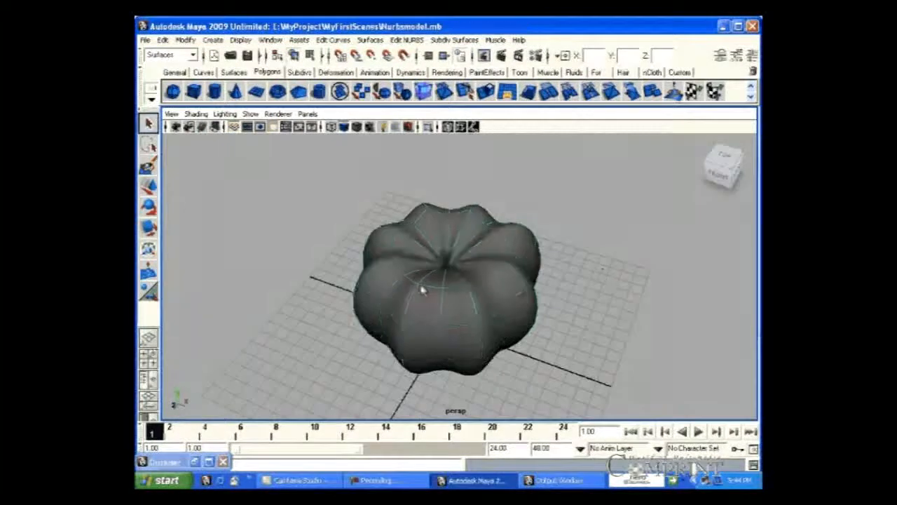
pyautogui.click(437, 292)
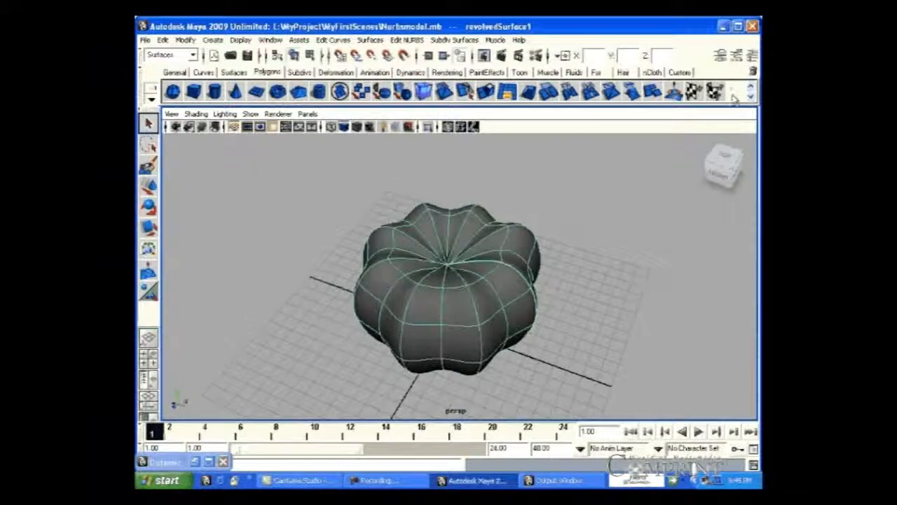
pyautogui.click(724, 56)
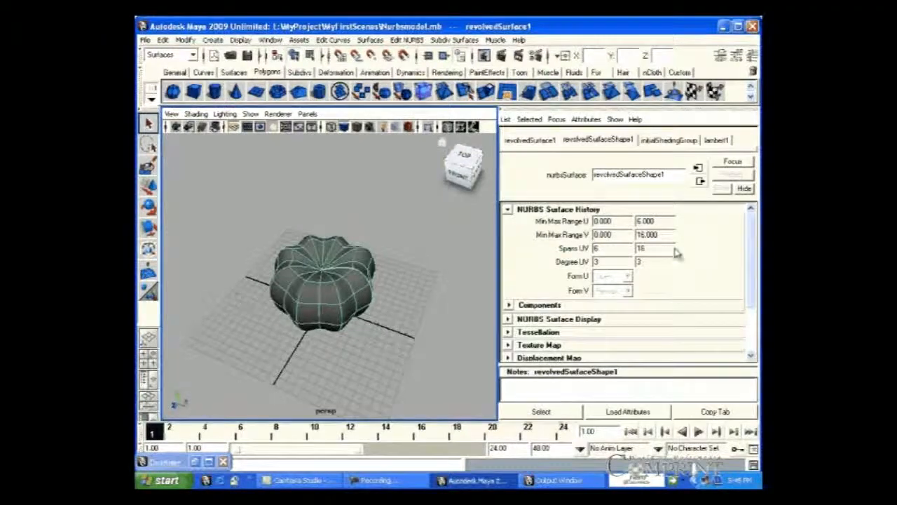
pyautogui.click(719, 140)
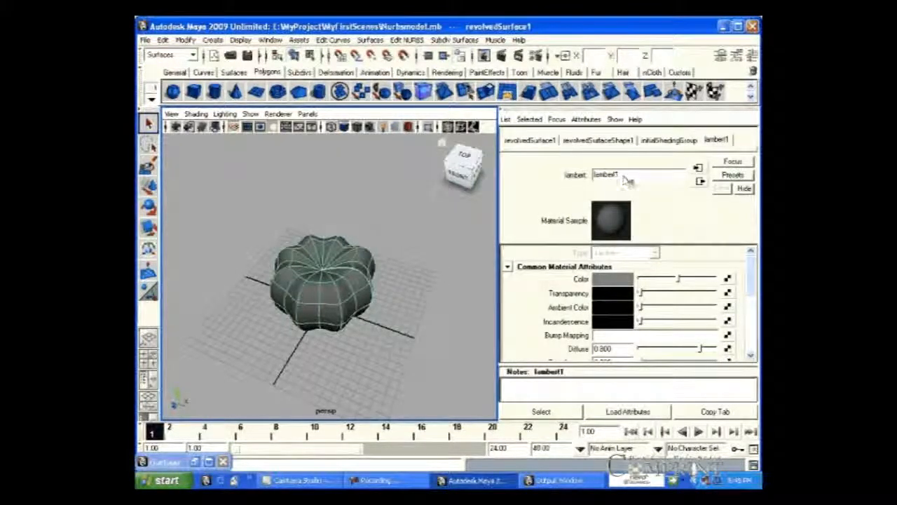
pyautogui.moveTo(642, 174); pyautogui.dragTo(506, 172)
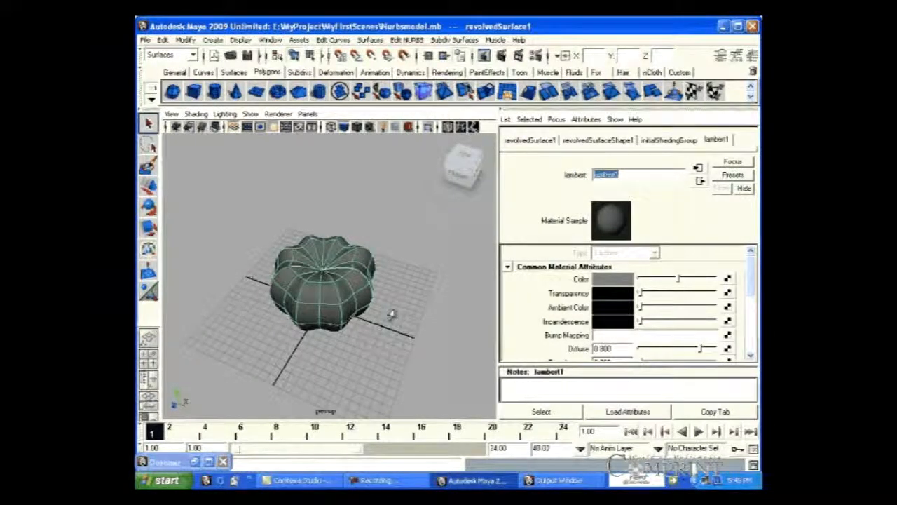
# Assign a new Blinn material to the pumpkin-shaped surface and show the material's attributes.
pyautogui.rightClick(327, 265)
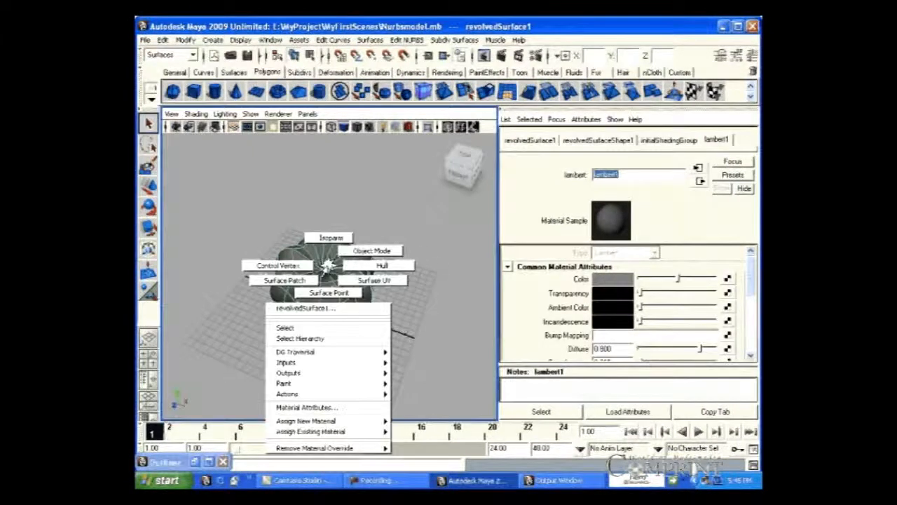
pyautogui.moveTo(341, 423)
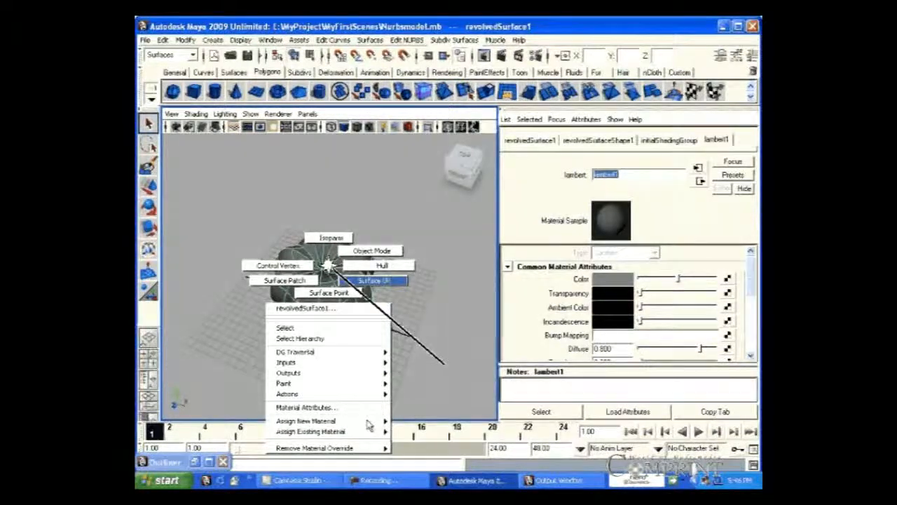
pyautogui.moveTo(369, 424)
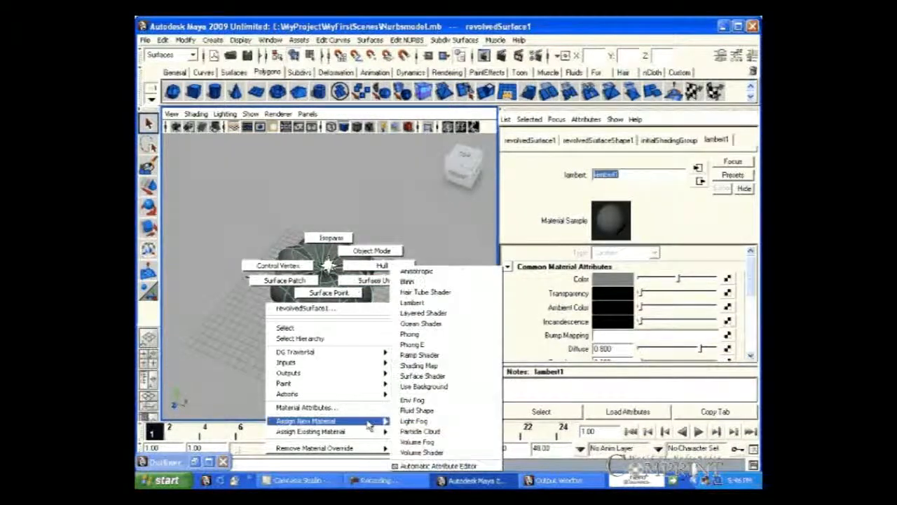
pyautogui.click(439, 283)
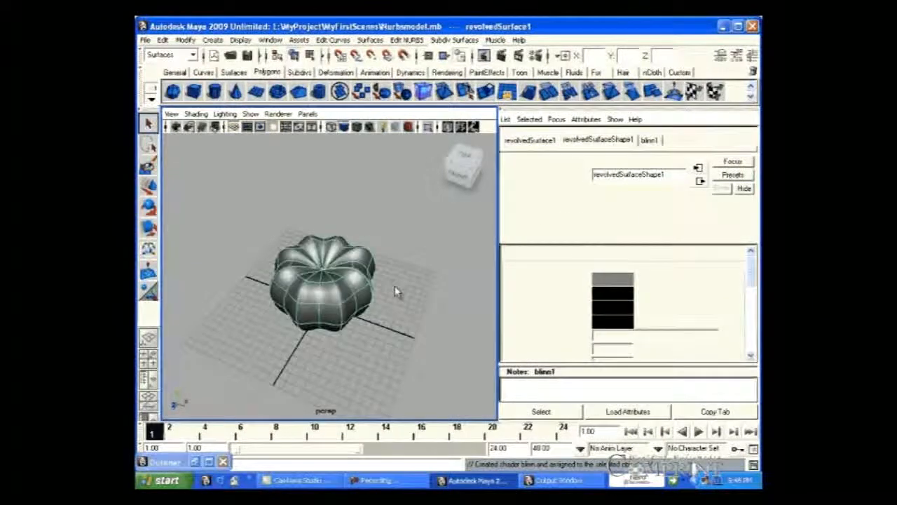
pyautogui.click(390, 286)
pyautogui.click(323, 291)
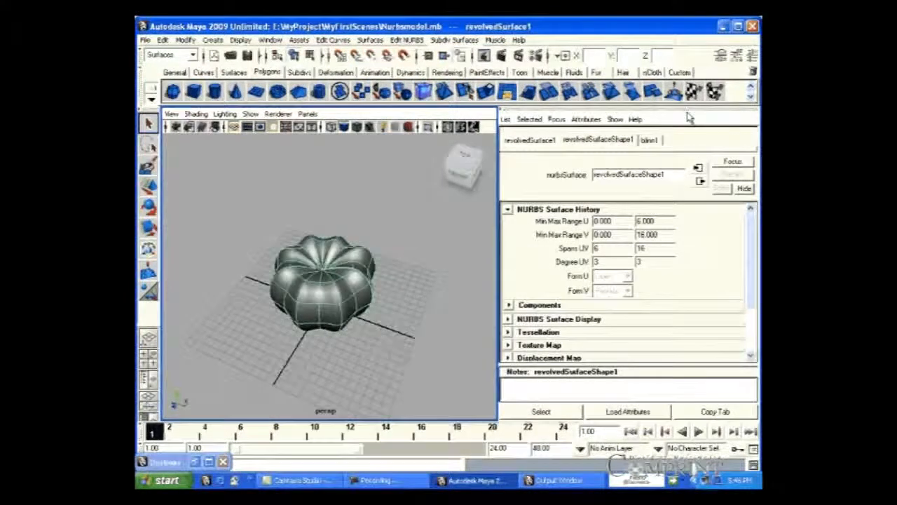
pyautogui.click(649, 139)
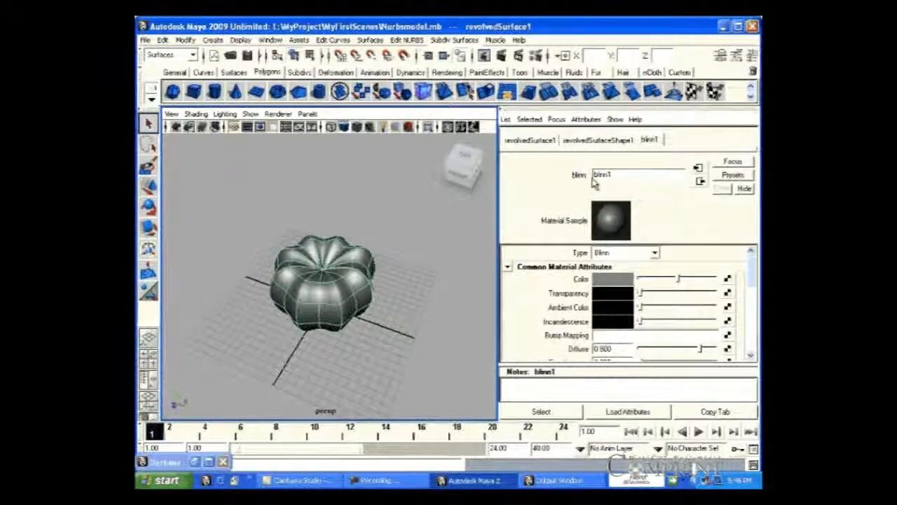
pyautogui.doubleClick(601, 174)
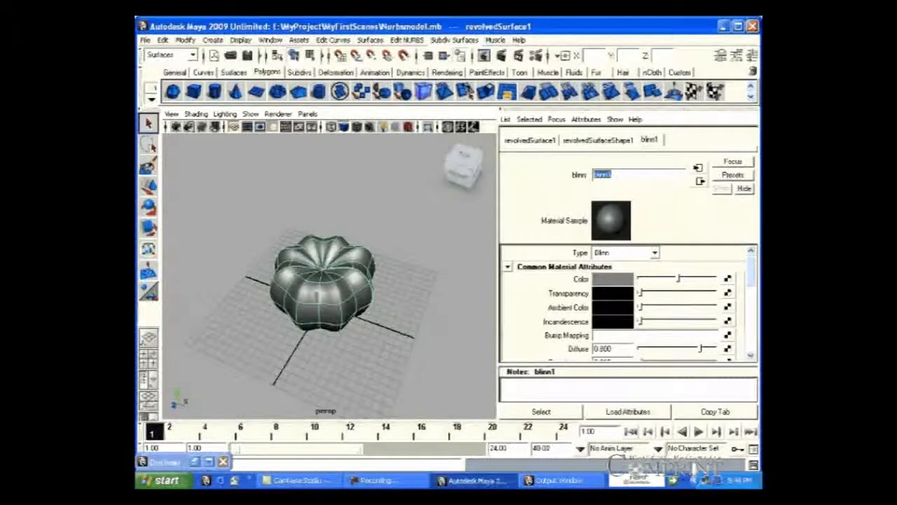
# Set the surface's Blinn material color to pure blue.
pyautogui.click(391, 282)
pyautogui.click(335, 293)
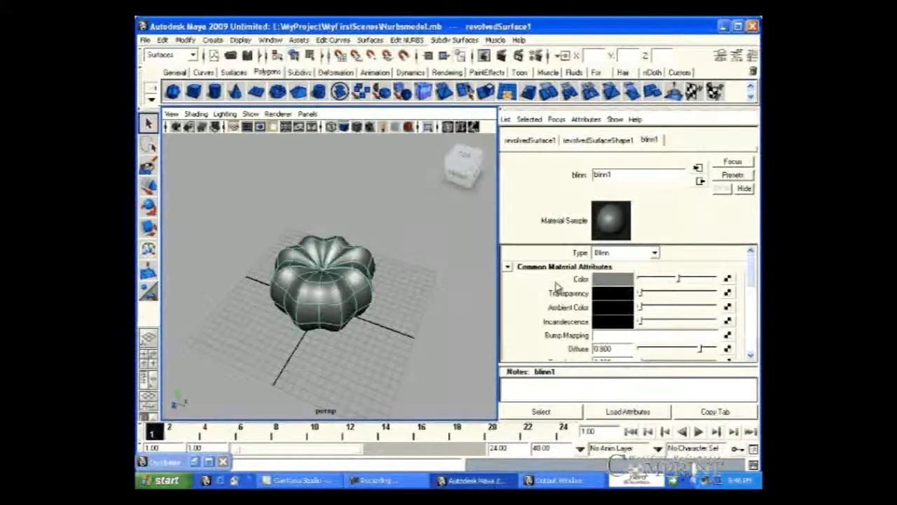
pyautogui.click(612, 281)
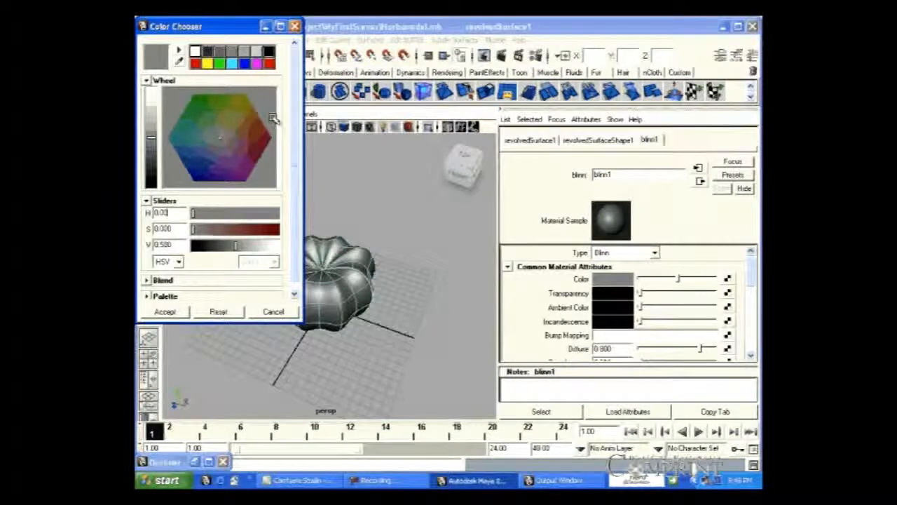
pyautogui.click(244, 63)
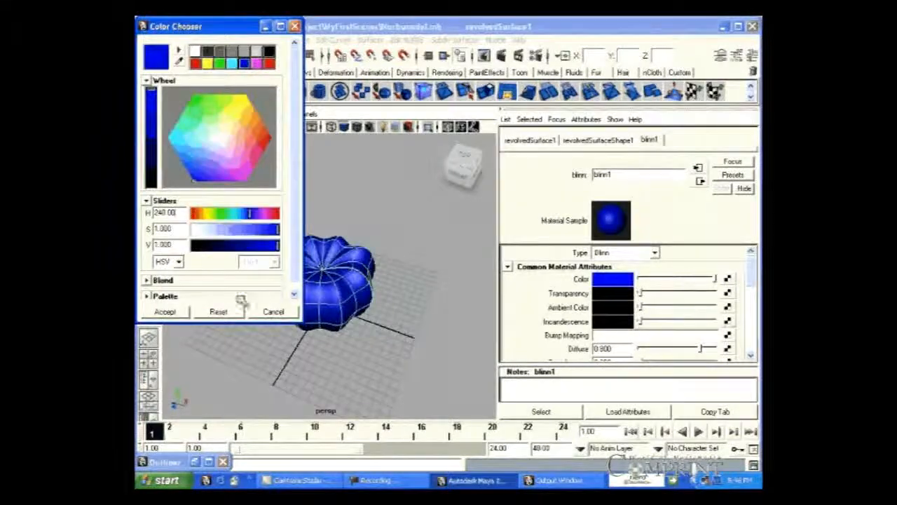
pyautogui.click(166, 313)
# Duplicate the blue surface and move the copy beside the original along the X axis.
pyautogui.press('w')
pyautogui.hotkey('ctrl', 'd')
pyautogui.moveTo(372, 313); pyautogui.dragTo(488, 350)
pyautogui.scroll(-3, 254, 269)
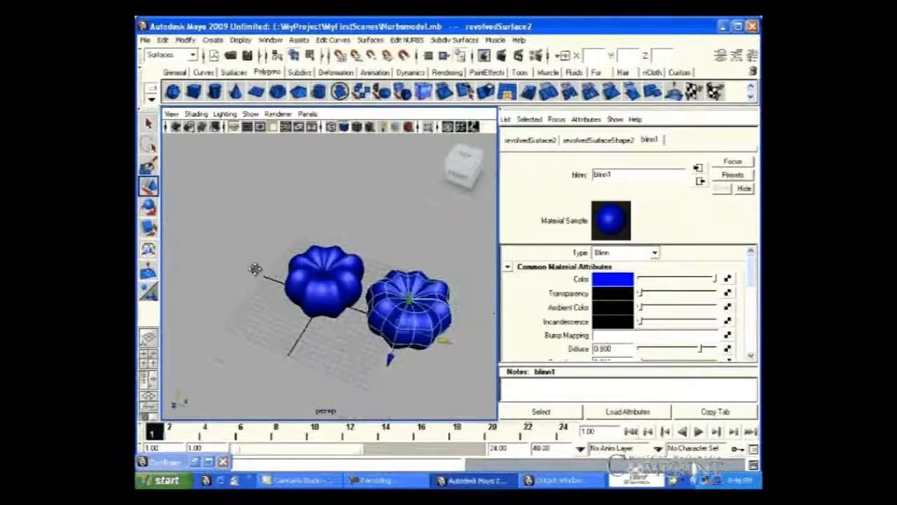
# Select both surfaces and duplicate the pair twice along the Z axis, making three rows of two surfaces.
pyautogui.scroll(-3, 254, 269)
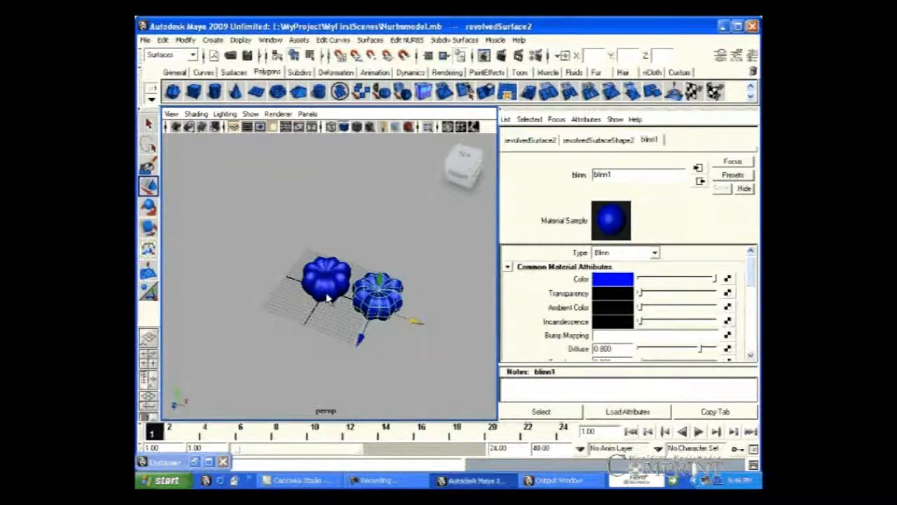
pyautogui.keyDown('shift'); pyautogui.click(327, 298); pyautogui.keyUp('shift')
pyautogui.hotkey('ctrl', 'd')
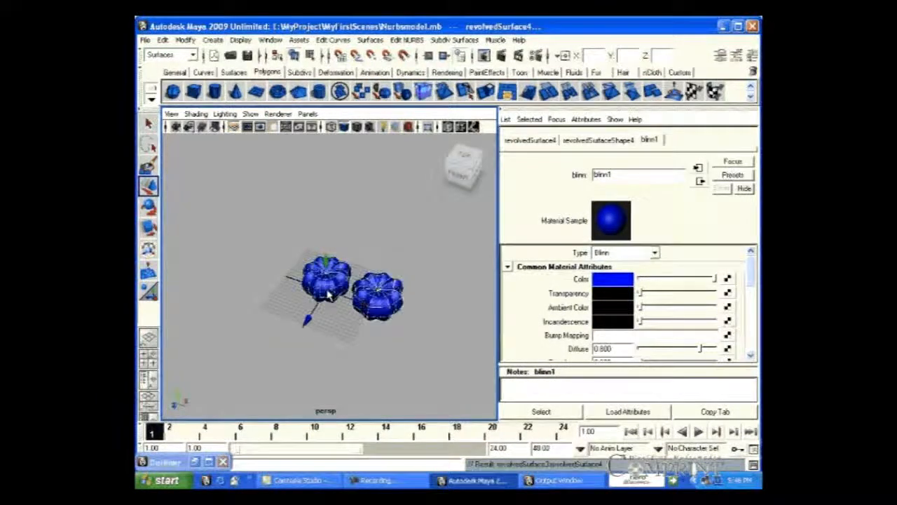
pyautogui.moveTo(305, 324); pyautogui.dragTo(250, 408)
pyautogui.hotkey('ctrl', 'd')
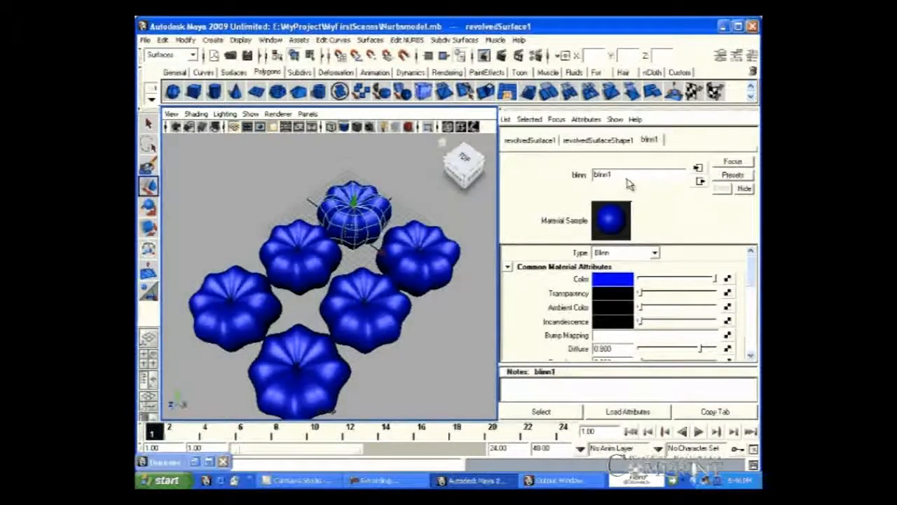
# Assign a new Lambert material to revolvedSurface2, the copy beside the original surface.
pyautogui.click(429, 266)
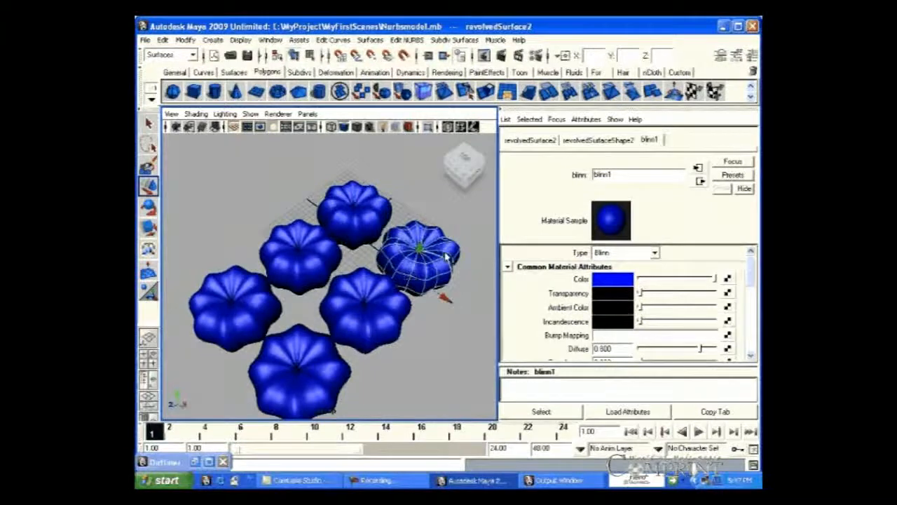
pyautogui.rightClick(443, 251)
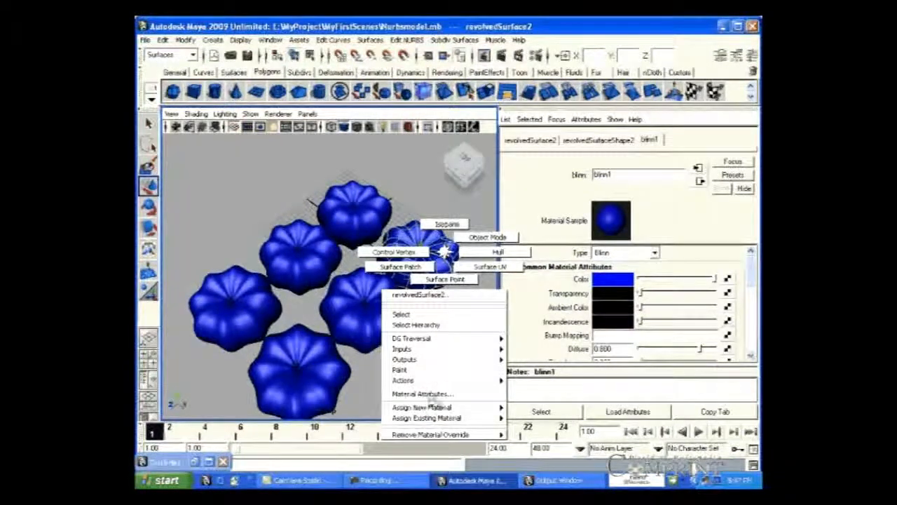
pyautogui.moveTo(427, 407)
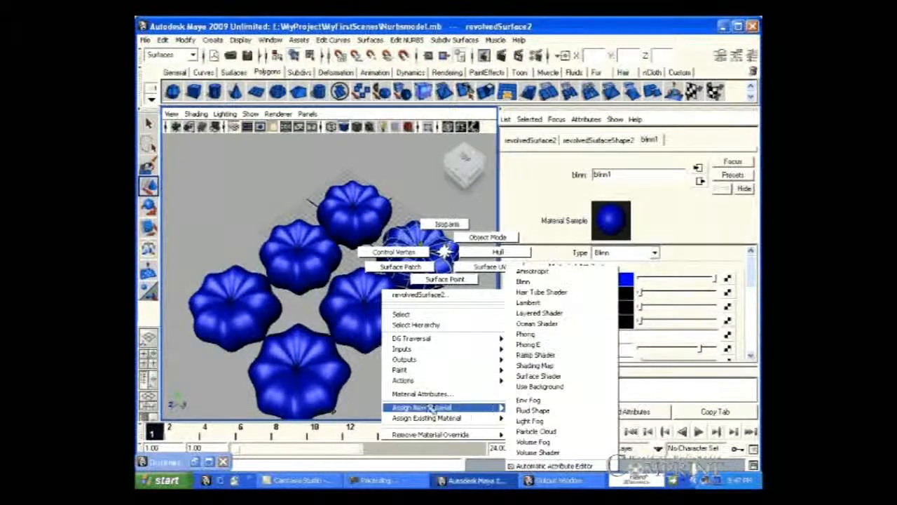
pyautogui.click(544, 304)
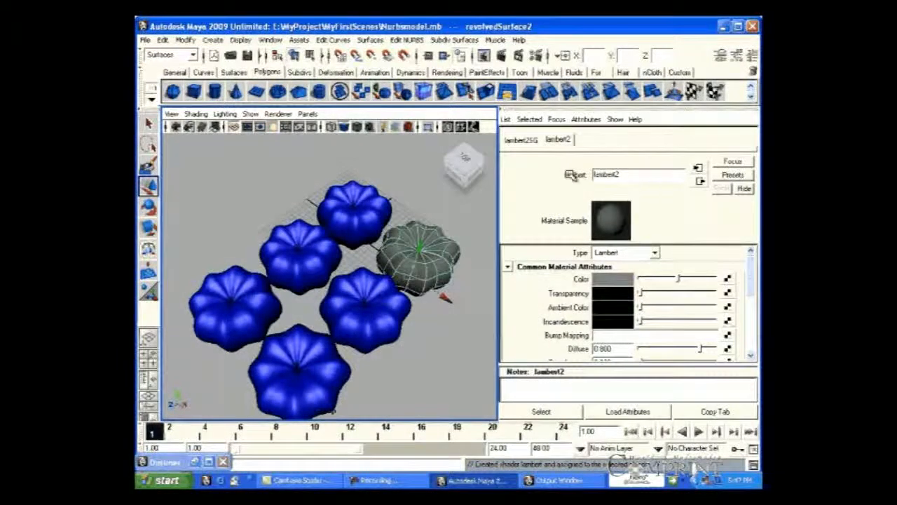
pyautogui.doubleClick(621, 184)
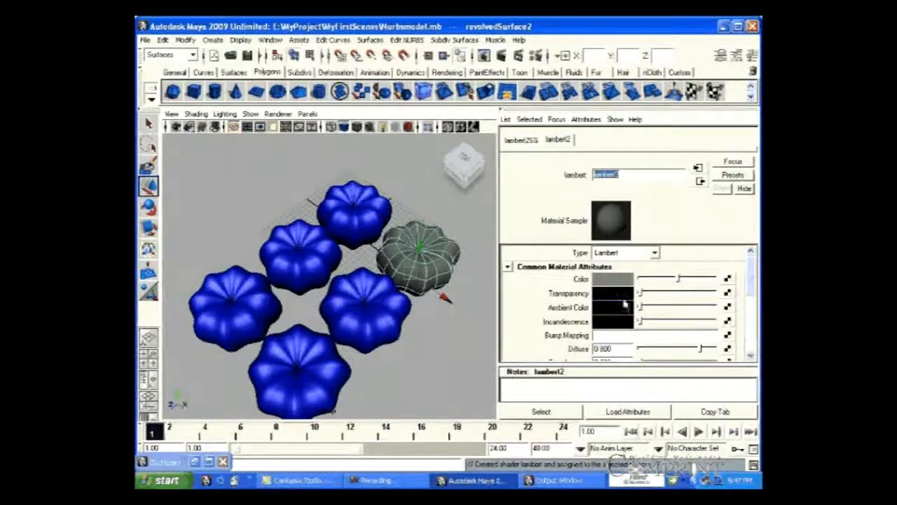
# Set the new Lambert material's color to pure blue and deselect the surface.
pyautogui.click(611, 281)
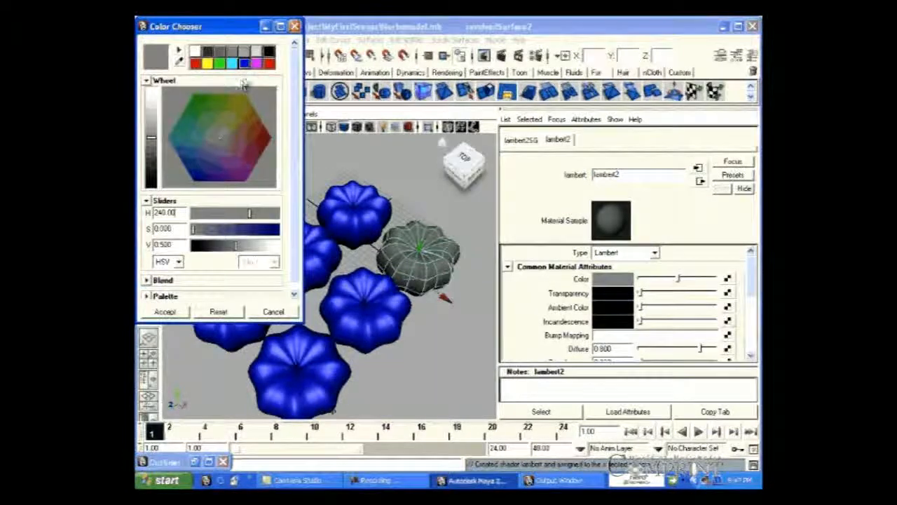
pyautogui.click(244, 63)
pyautogui.click(165, 313)
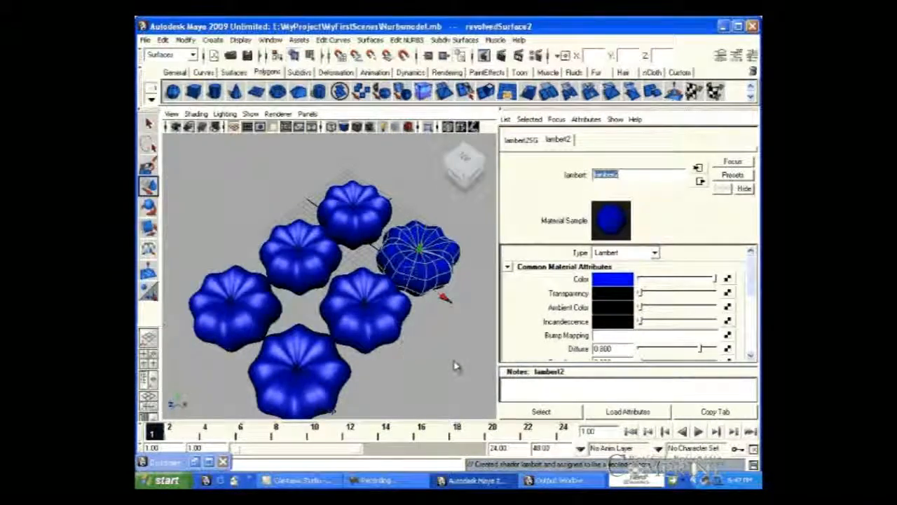
pyautogui.click(333, 411)
# Assign a new Phong material to revolvedSurface4 in the middle row and set its color to pure blue.
pyautogui.click(303, 267)
pyautogui.moveTo(301, 265); pyautogui.dragTo(389, 335, button='right')
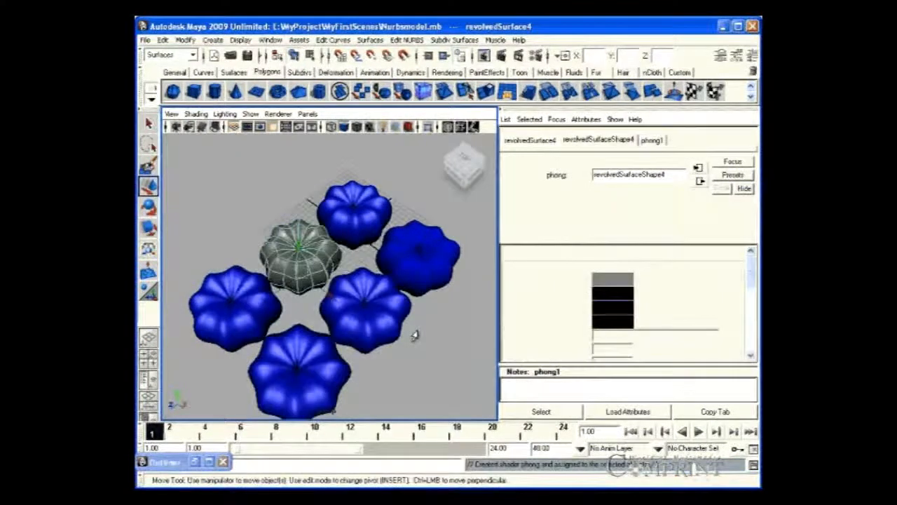
pyautogui.click(606, 281)
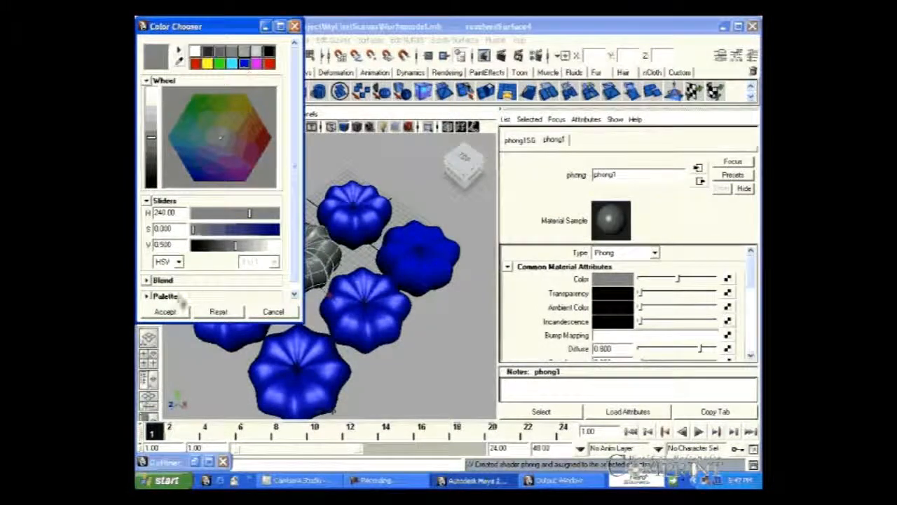
pyautogui.click(244, 63)
pyautogui.click(165, 311)
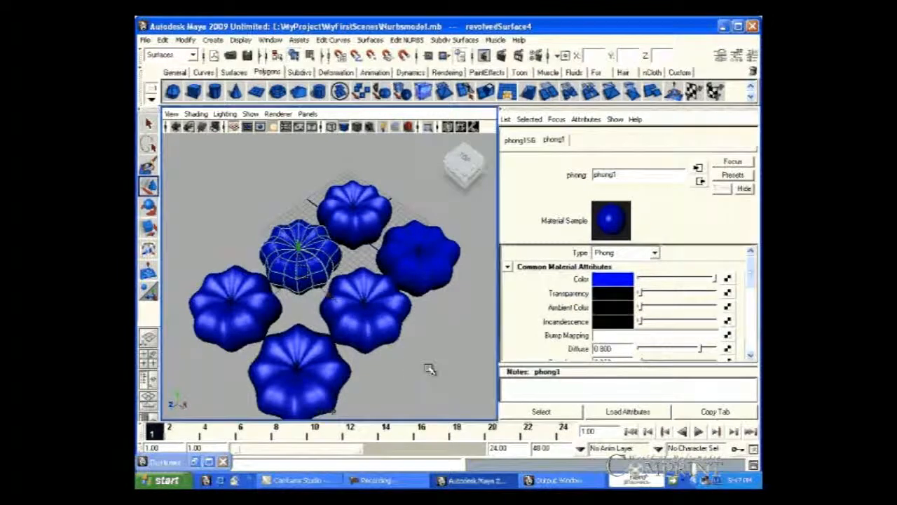
pyautogui.click(397, 352)
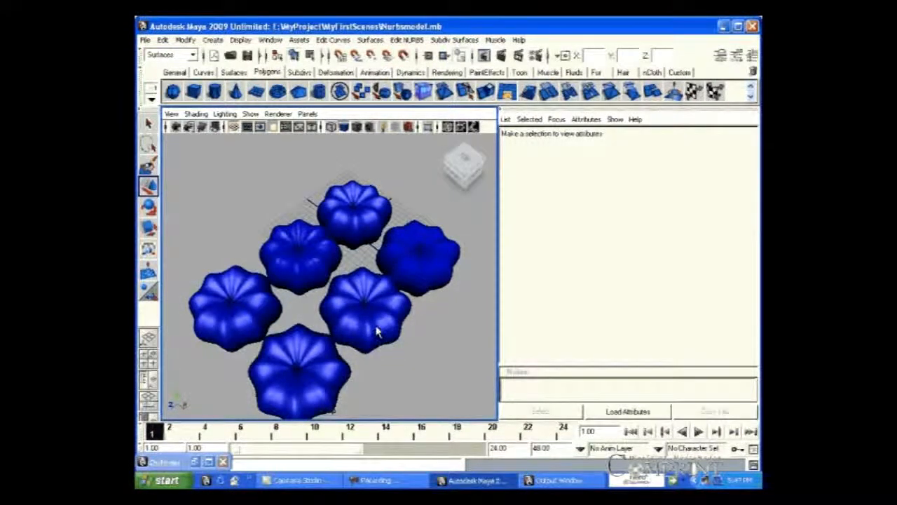
# Assign a new Surface Shader to revolvedSurface3 in the middle row and set its Out Color to pure blue.
pyautogui.click(377, 333)
pyautogui.moveTo(378, 324); pyautogui.dragTo(521, 380, button='right')
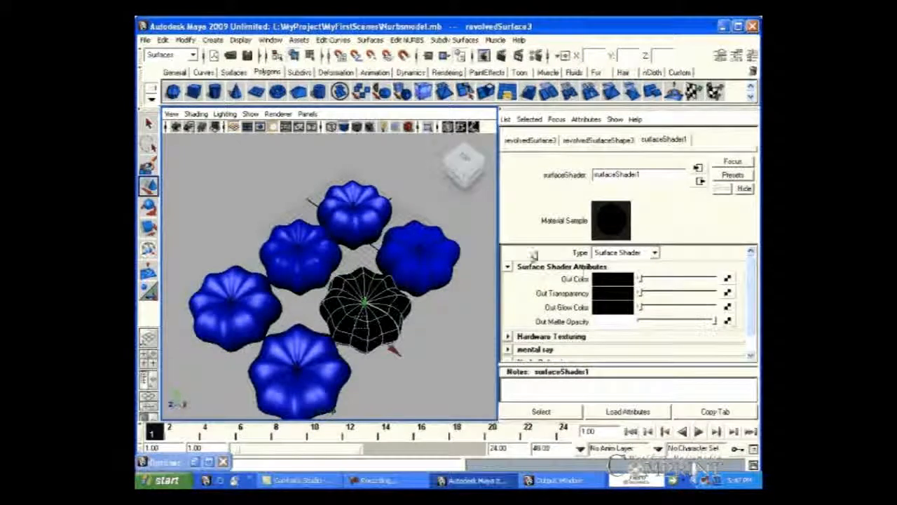
pyautogui.click(613, 279)
pyautogui.click(244, 64)
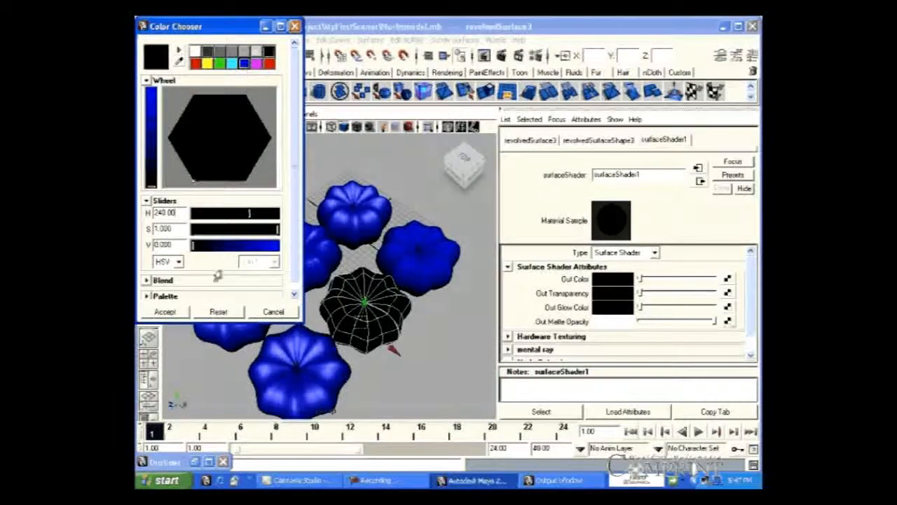
pyautogui.click(165, 311)
pyautogui.click(429, 347)
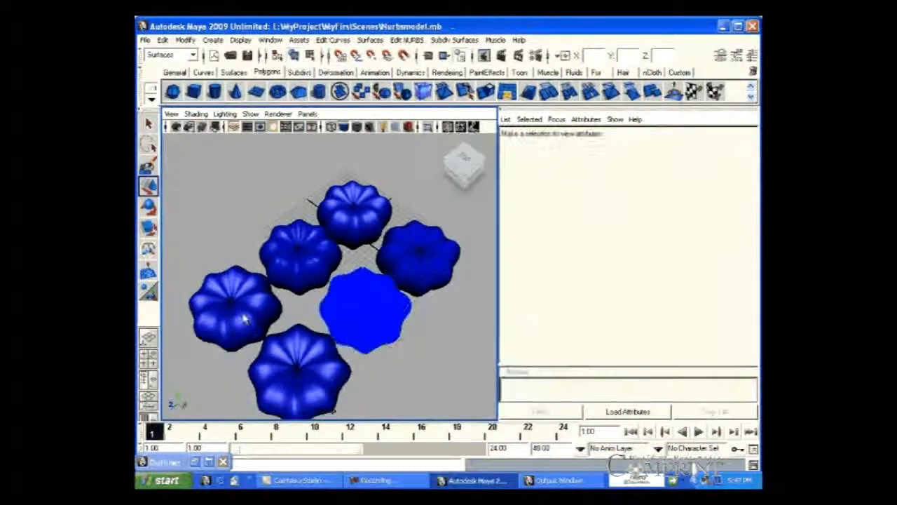
# Assign a new Anisotropic material to revolvedSurface6 in the last row and set its color to pure blue.
pyautogui.click(242, 314)
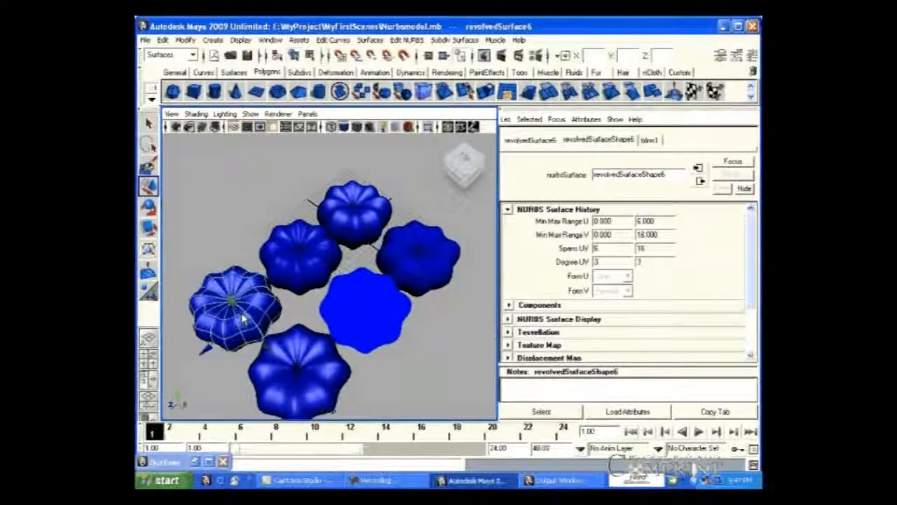
pyautogui.moveTo(242, 314); pyautogui.dragTo(384, 279, button='right')
pyautogui.moveTo(393, 388); pyautogui.dragTo(330, 272, button='right')
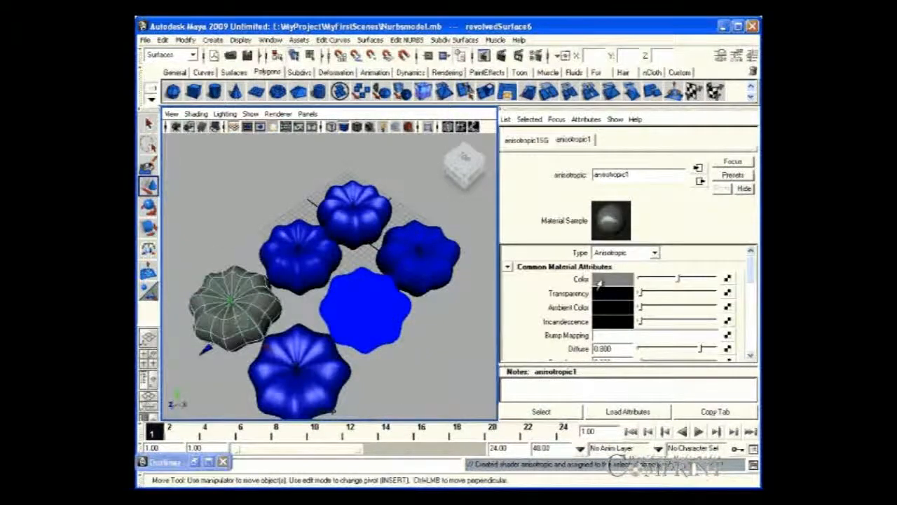
pyautogui.click(612, 279)
pyautogui.click(244, 64)
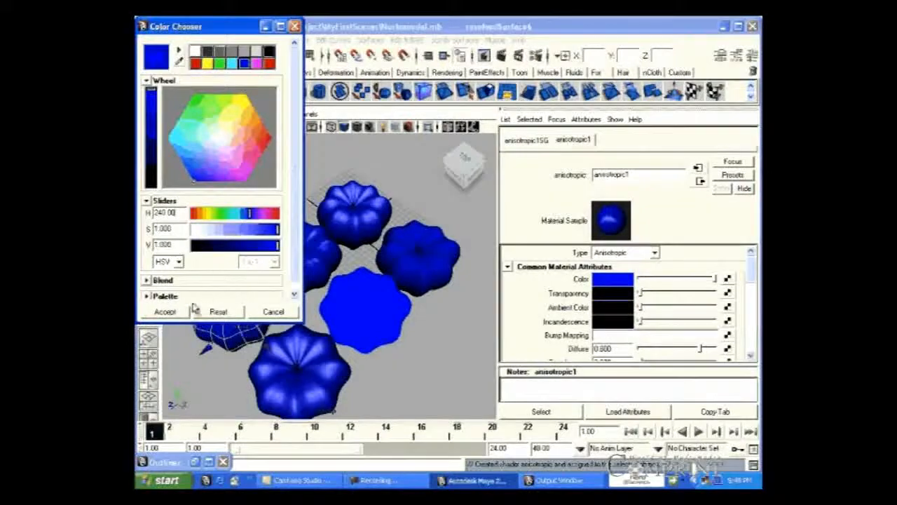
pyautogui.click(164, 311)
# Assign a new Phong E material to revolvedSurface5, set its color to pure blue and deselect the surface.
pyautogui.click(329, 393)
pyautogui.moveTo(329, 393); pyautogui.dragTo(411, 345, button='right')
pyautogui.click(617, 281)
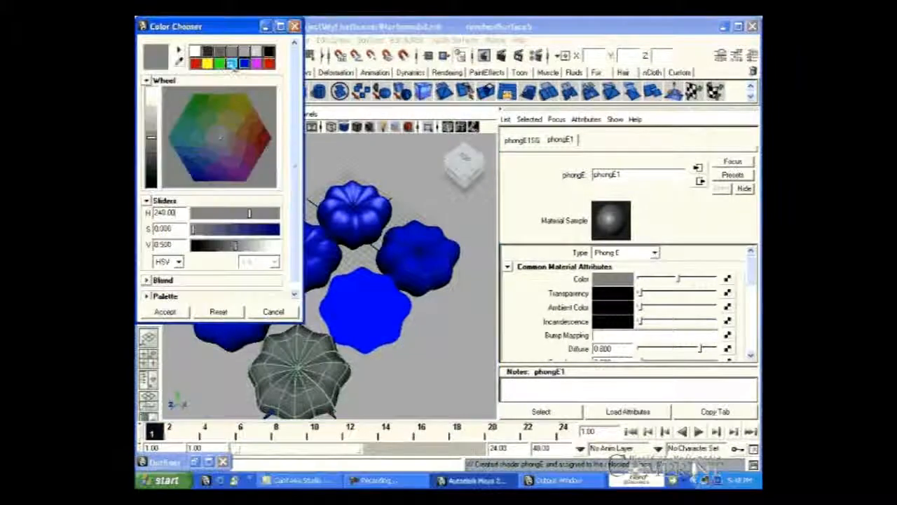
pyautogui.click(244, 64)
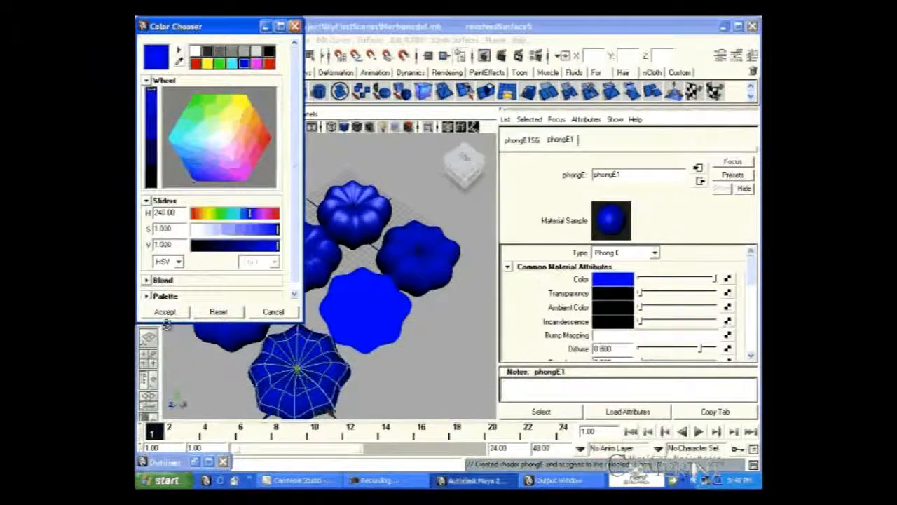
pyautogui.click(165, 311)
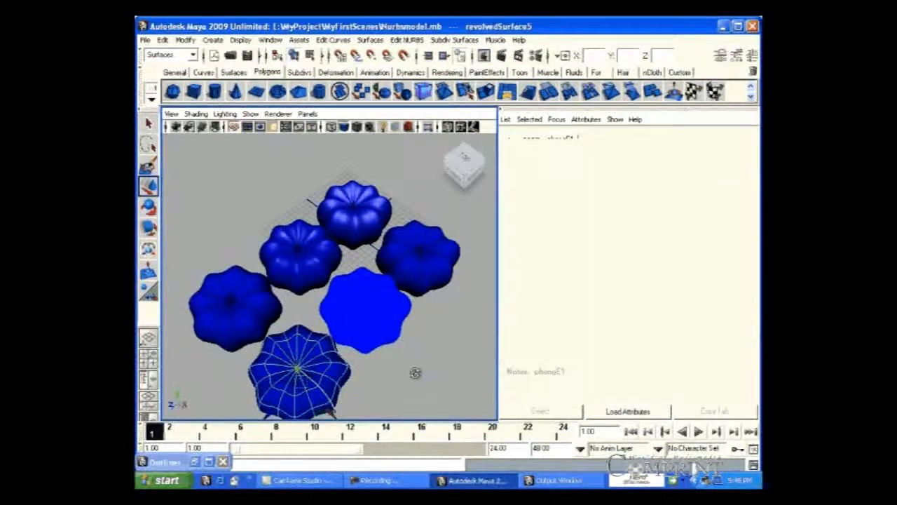
pyautogui.click(415, 373)
# Render the perspective view of all six blue surfaces from the opposite side and compare their shading up close.
pyautogui.keyDown('alt'); pyautogui.moveTo(360, 345); pyautogui.dragTo(393, 362); pyautogui.keyUp('alt')
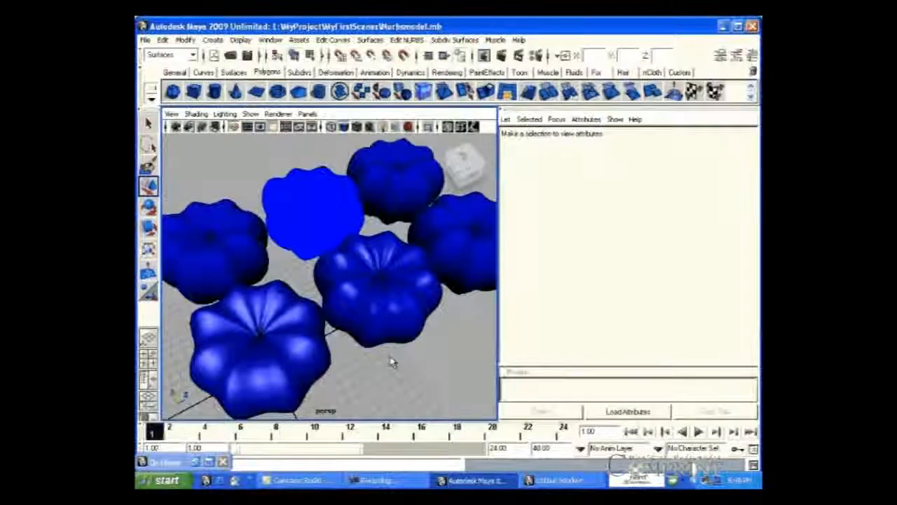
pyautogui.keyDown('alt'); pyautogui.moveTo(393, 363); pyautogui.dragTo(381, 360, button='right'); pyautogui.keyUp('alt')
pyautogui.click(502, 56)
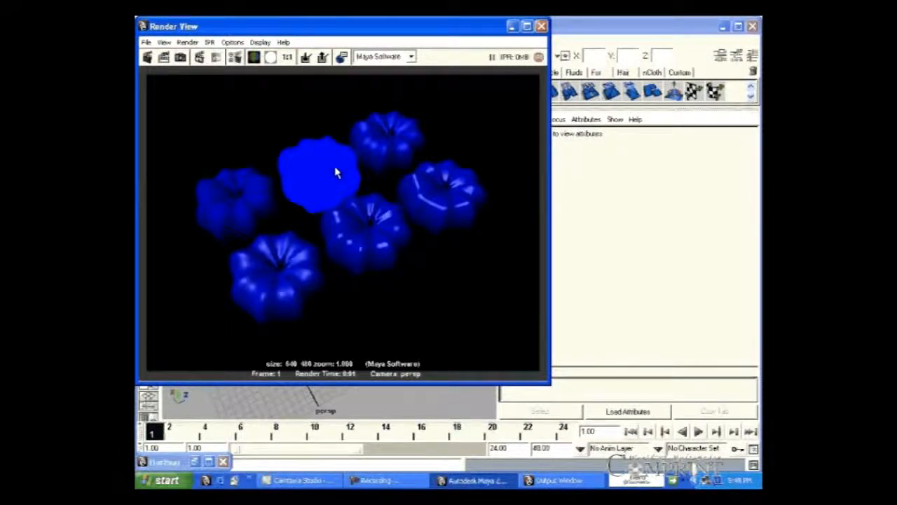
pyautogui.keyDown('alt'); pyautogui.moveTo(335, 168); pyautogui.dragTo(413, 146, button='right'); pyautogui.keyUp('alt')
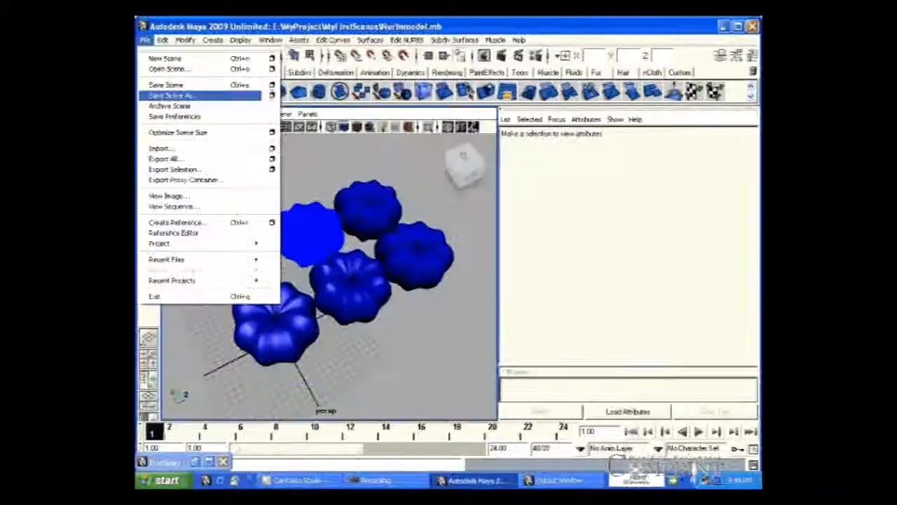
# Save the scene under the name shading as a mayaBinary file in the MyFirstScenes folder.
pyautogui.click(272, 95)
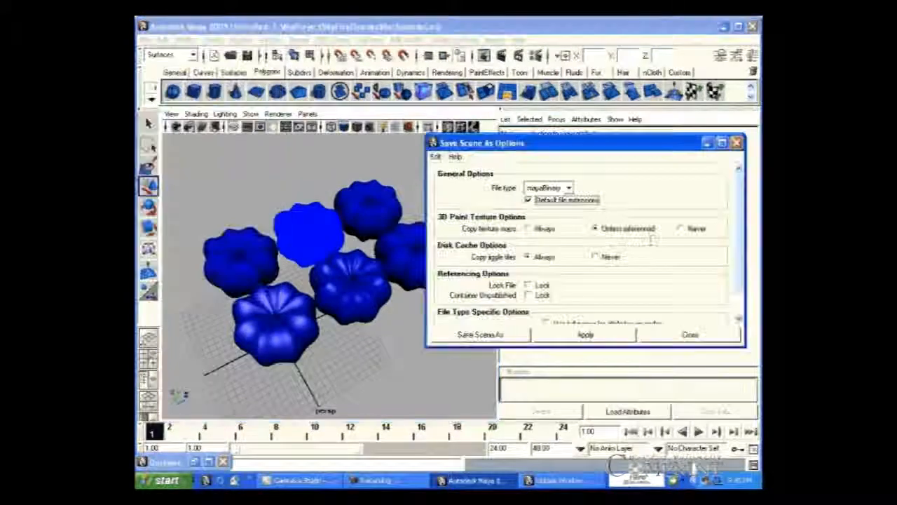
pyautogui.click(480, 335)
pyautogui.write('shading')
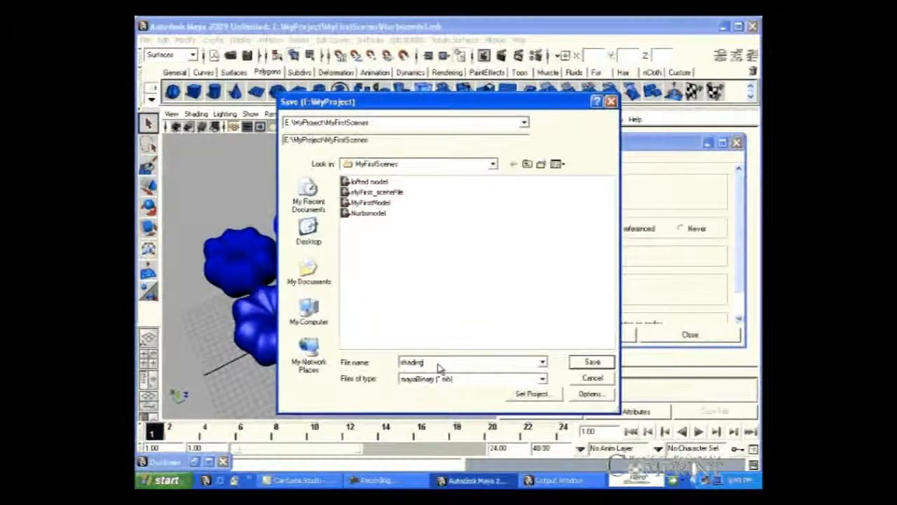
pyautogui.click(593, 363)
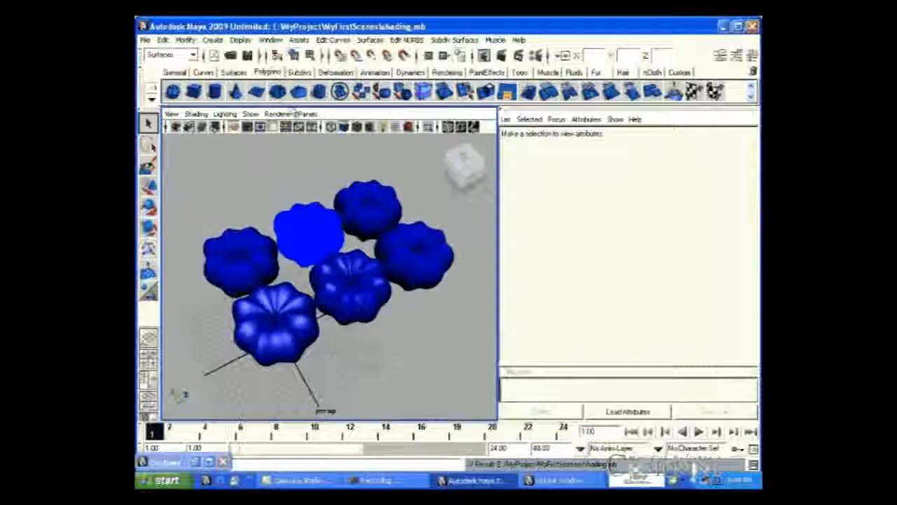
# Select revolvedSurface1 and bring up the specular shading attributes of its blinn1 material.
pyautogui.click(299, 316)
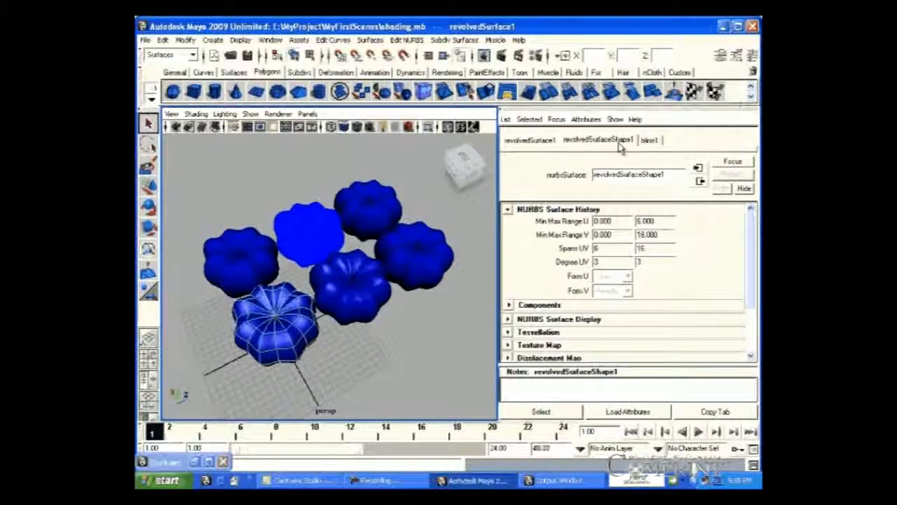
pyautogui.click(649, 140)
pyautogui.scroll(-5, 656, 300)
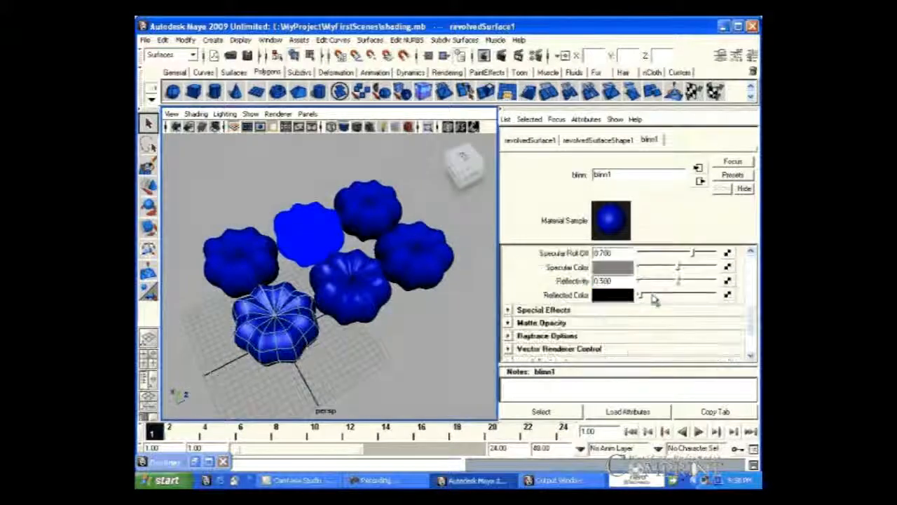